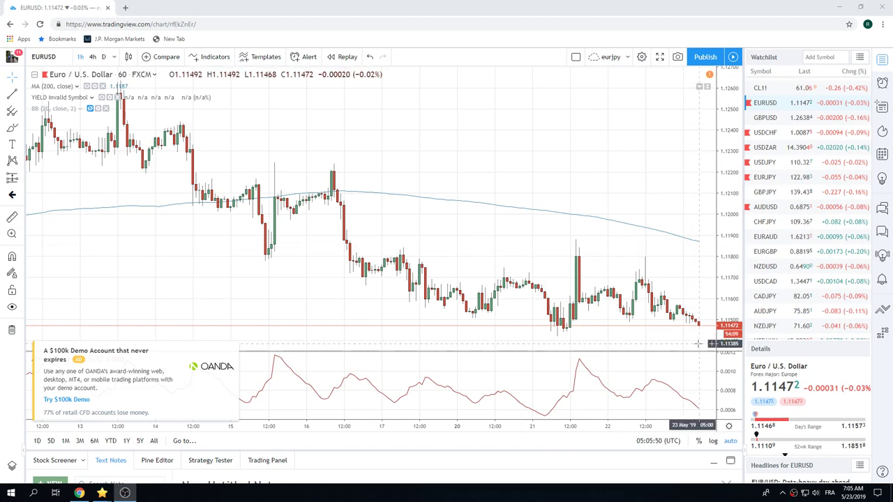
# Zoom out the EURUSD 1-hour chart to show about three weeks of price history
pyautogui.scroll(-5, 659, 237)
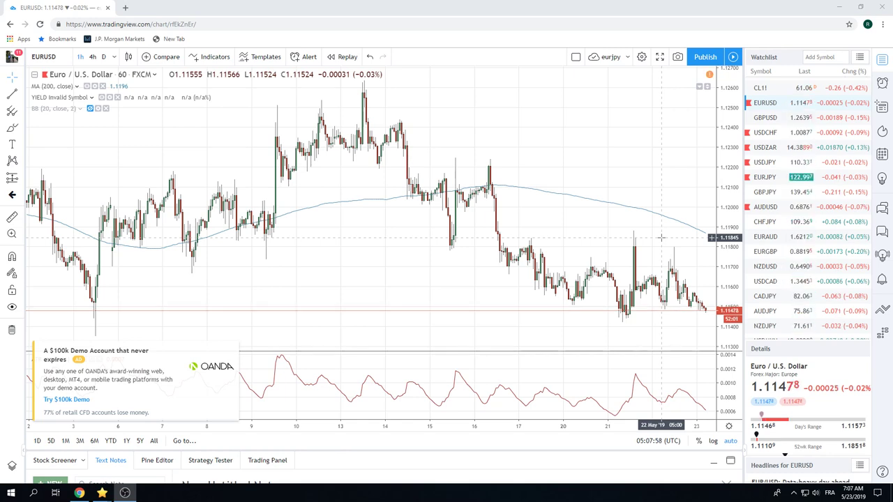
# Zoom the EURUSD hourly chart to span late April through 22 May
pyautogui.scroll(-2, 582, 196)
pyautogui.scroll(-2, 586, 195)
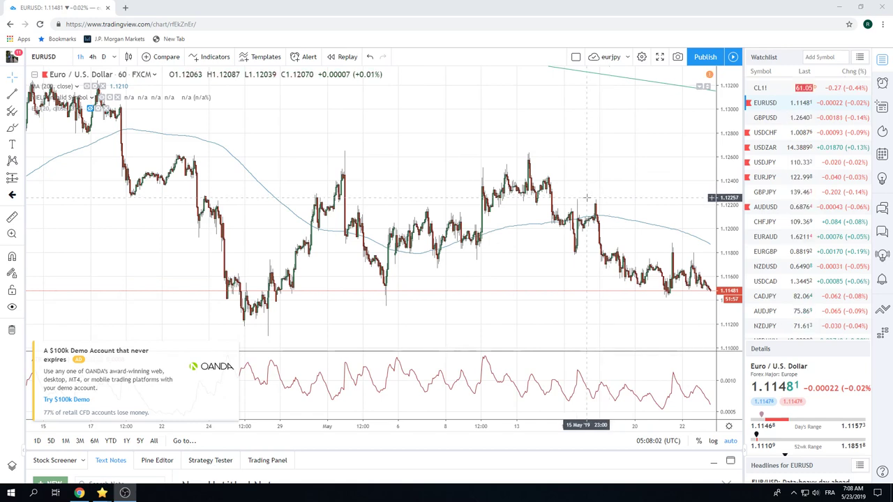
pyautogui.scroll(1, 565, 199)
pyautogui.scroll(1, 565, 199)
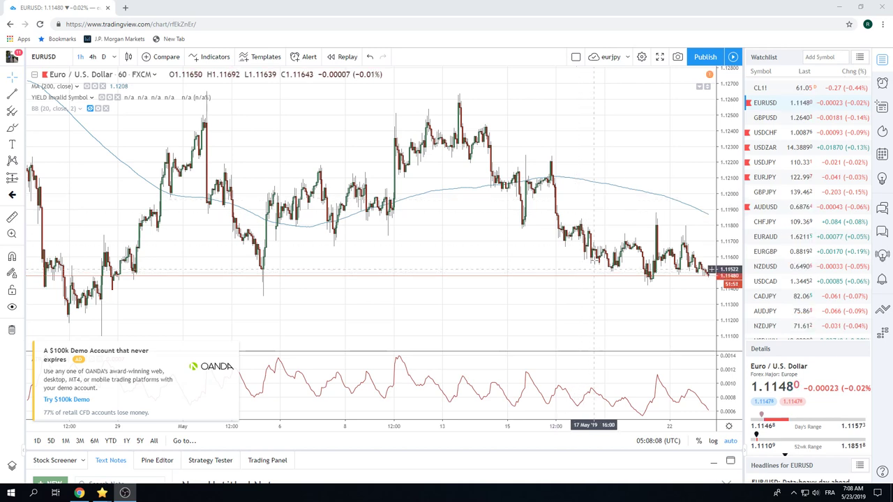
# Show EURJPY on daily candles from September to late May, with trendlines and 200 MA
pyautogui.click(765, 177)
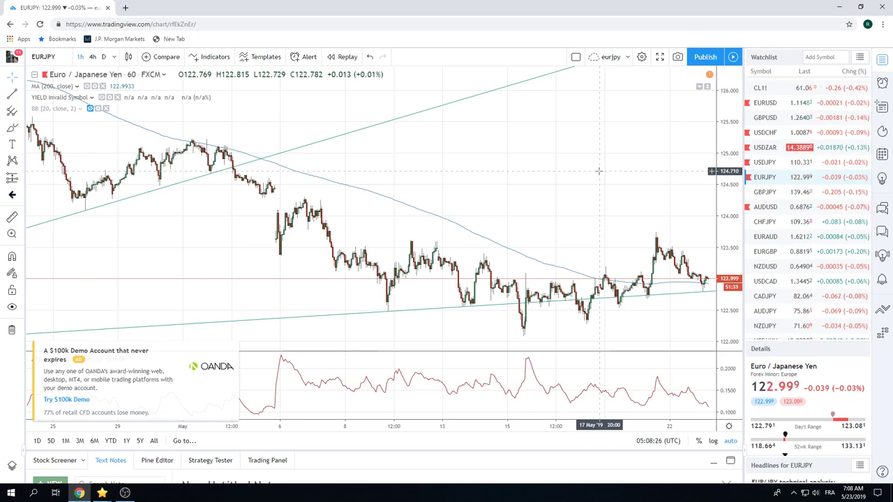
pyautogui.scroll(3, 598, 171)
pyautogui.scroll(3, 598, 171)
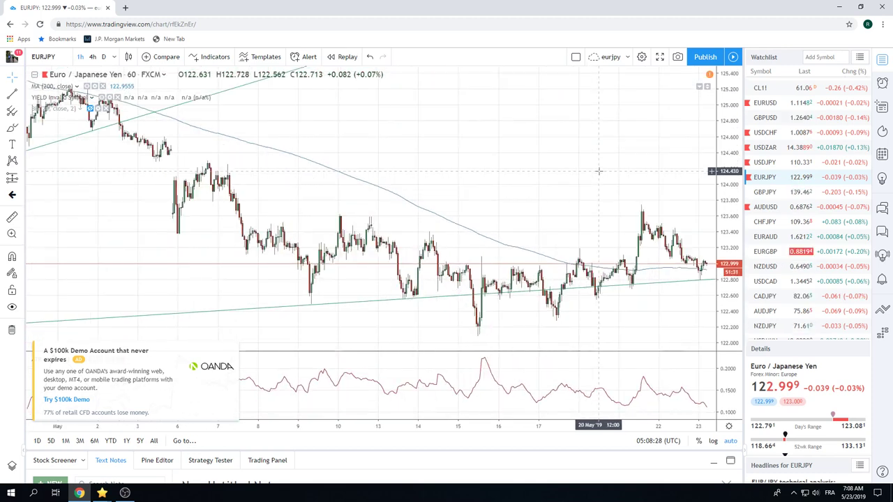
pyautogui.scroll(2, 598, 171)
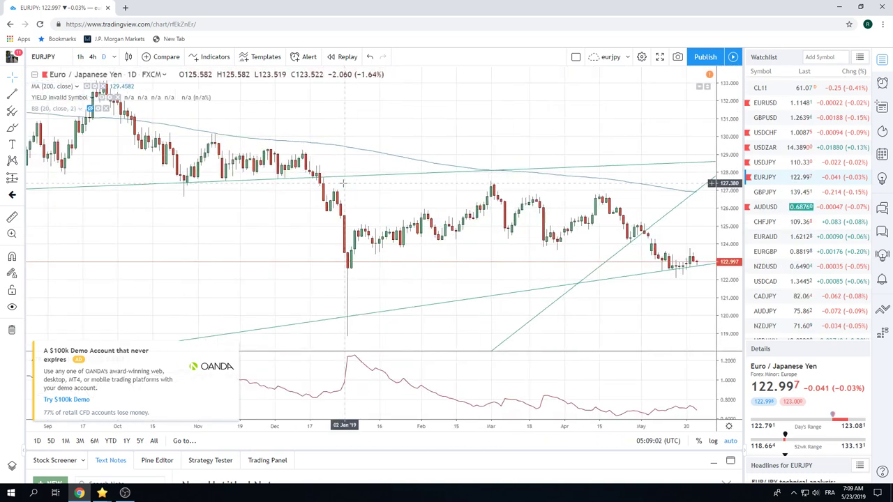
# Zoom into recent EURJPY daily candles near the rising trendline, then load EURAUD
pyautogui.scroll(6, 533, 294)
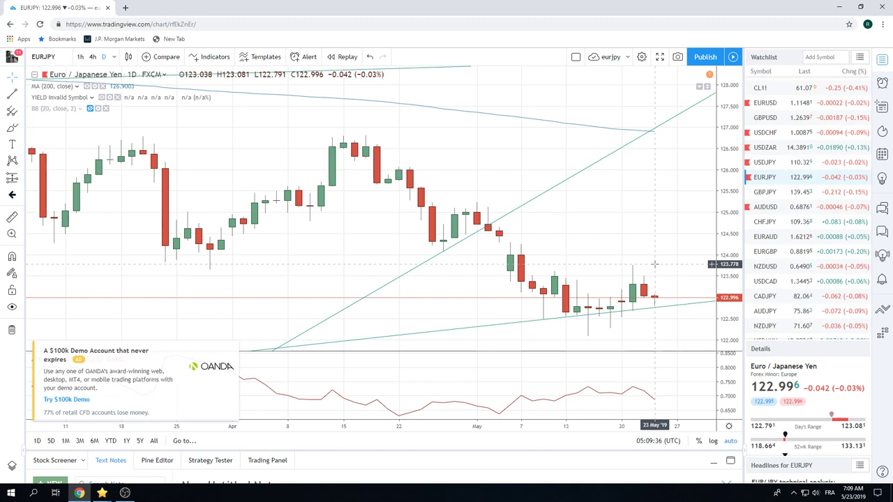
pyautogui.click(770, 240)
# Frame the EURAUD daily chart from February to May, price near 1.6213 above the 200 MA
pyautogui.scroll(-2, 627, 235)
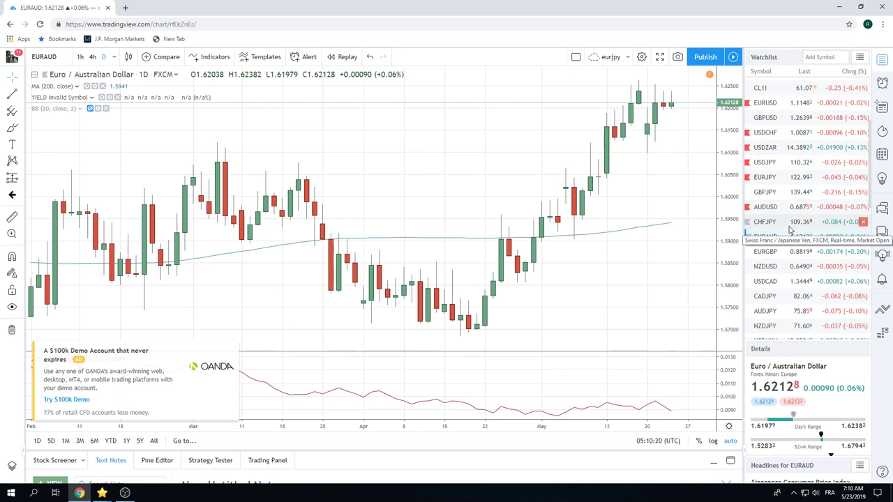
pyautogui.scroll(-1, 786, 230)
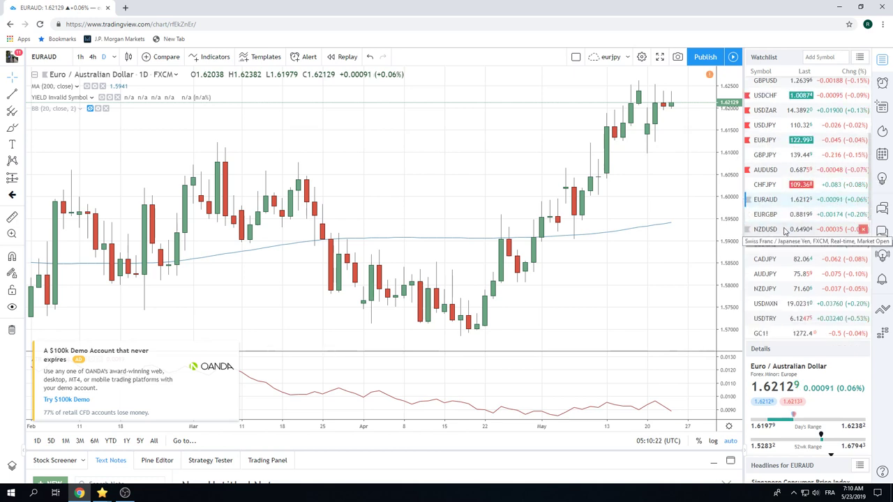
pyautogui.scroll(1, 783, 230)
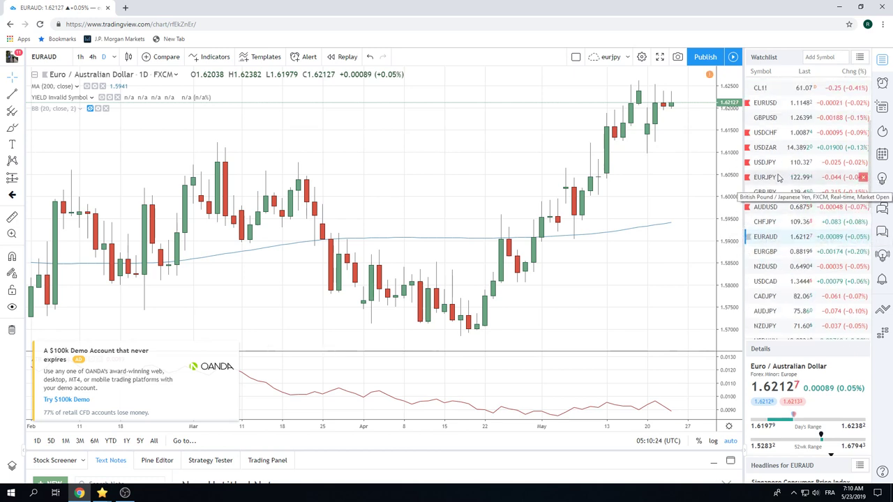
# Load EURGBP on daily candles spanning November to May, near 0.8819 above its 200 MA
pyautogui.click(774, 252)
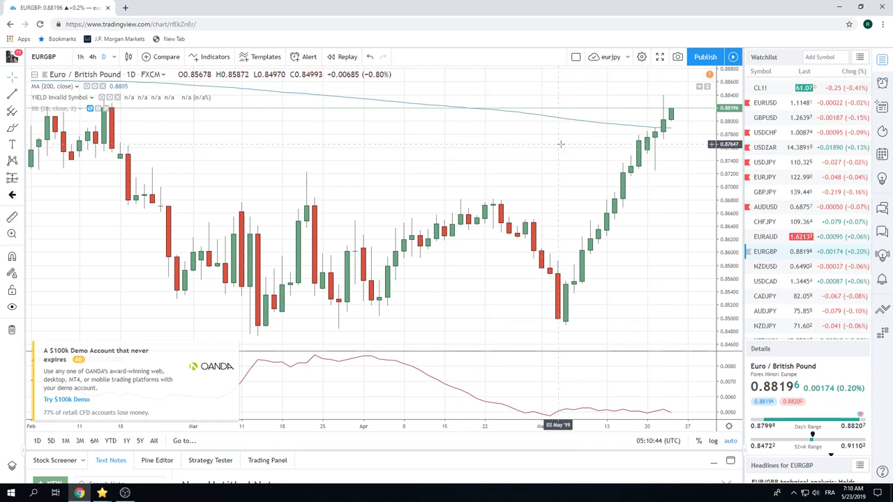
pyautogui.scroll(-4, 561, 146)
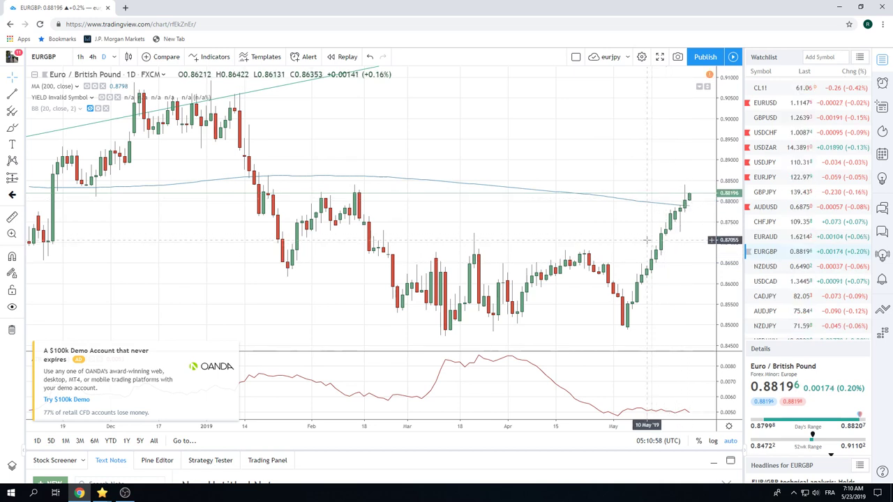
pyautogui.scroll(-1, 790, 193)
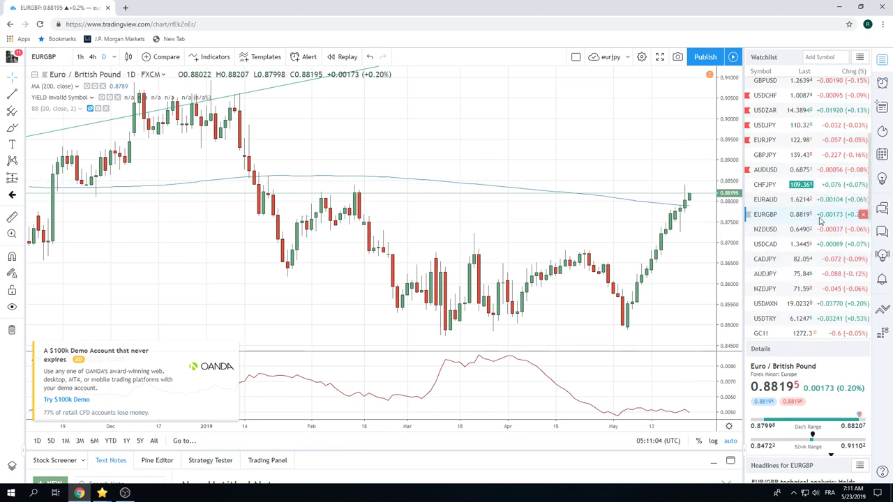
pyautogui.scroll(1, 820, 221)
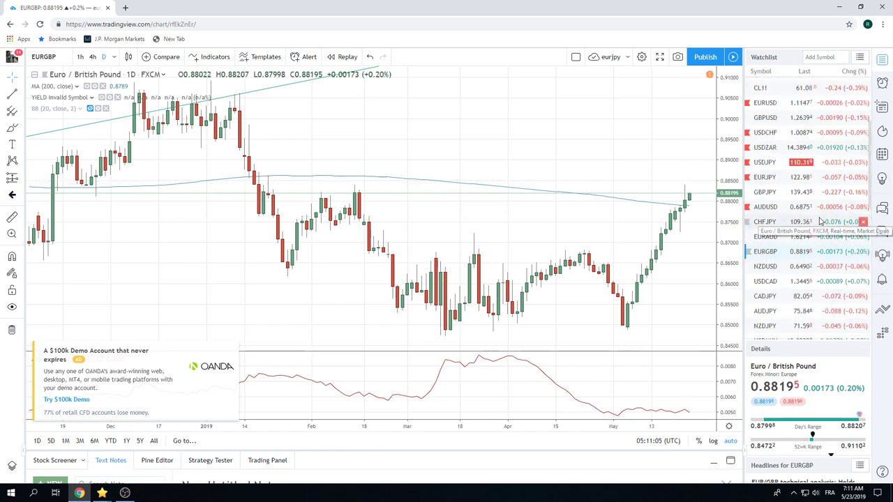
# Revisit the EURJPY daily chart briefly, then load EURUSD daily near 1.1148
pyautogui.click(765, 178)
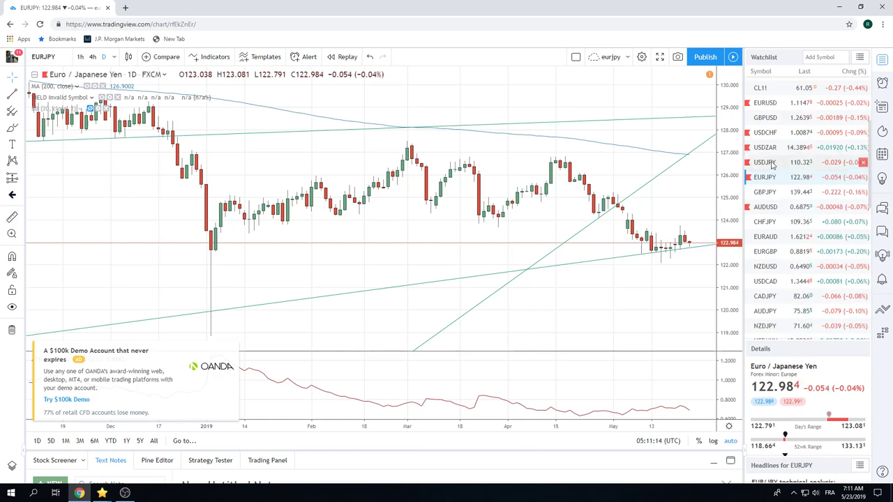
pyautogui.click(765, 102)
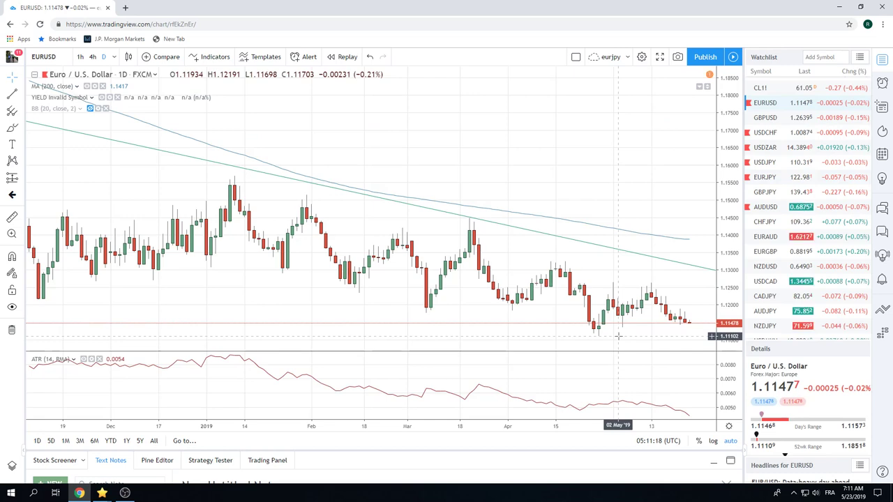
pyautogui.scroll(-5, 618, 335)
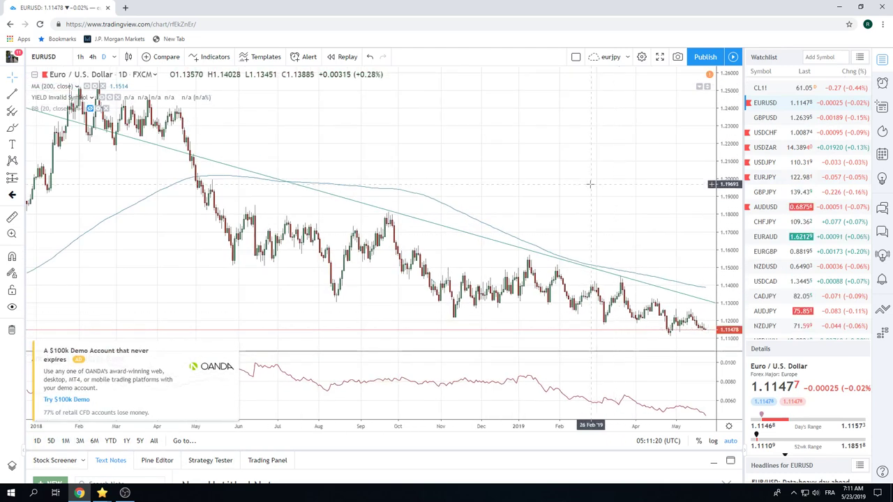
pyautogui.scroll(4, 579, 189)
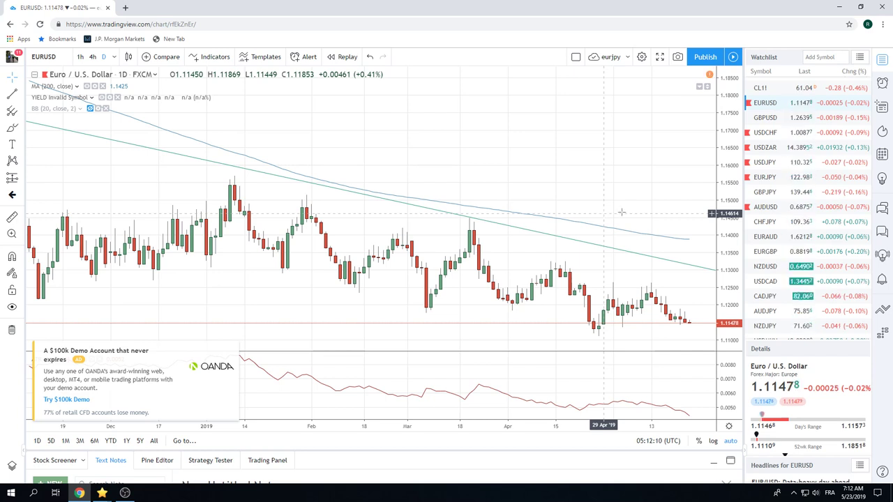
pyautogui.scroll(2, 777, 183)
pyautogui.scroll(3, 776, 175)
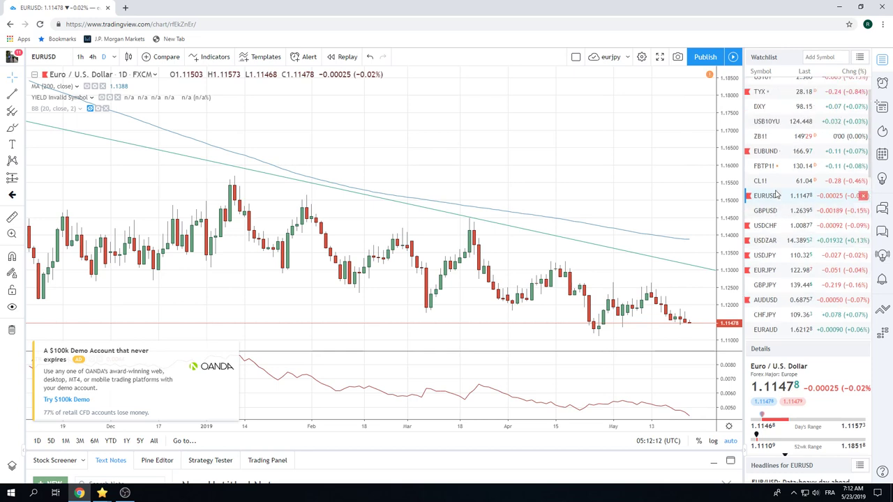
# Load ES1! daily candles zoomed in and hide the OANDA ad over the ATR pane
pyautogui.click(761, 85)
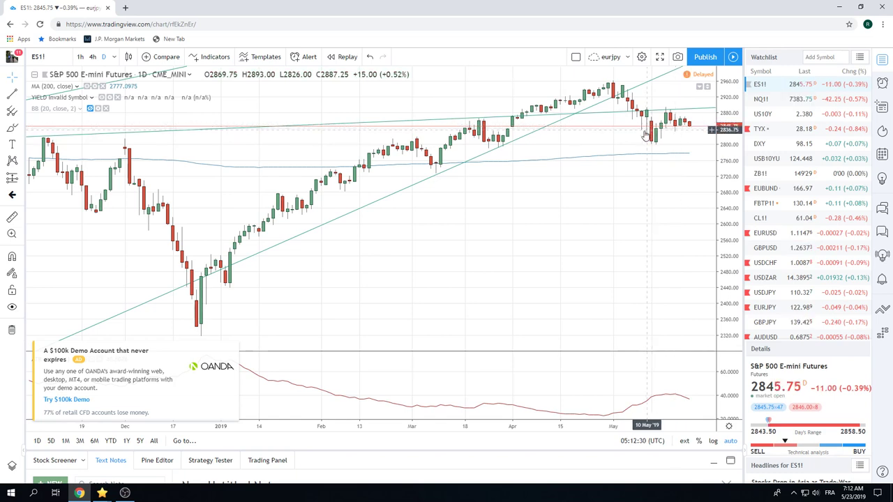
pyautogui.scroll(3, 472, 187)
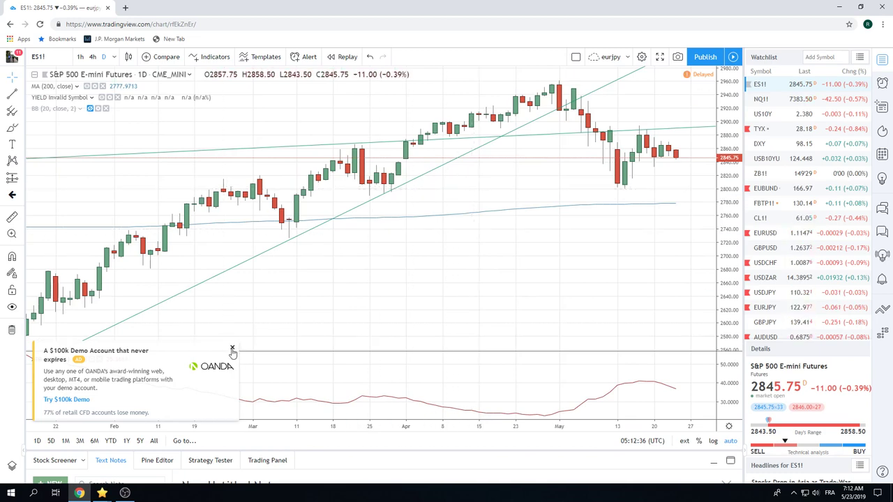
pyautogui.click(236, 349)
pyautogui.click(341, 337)
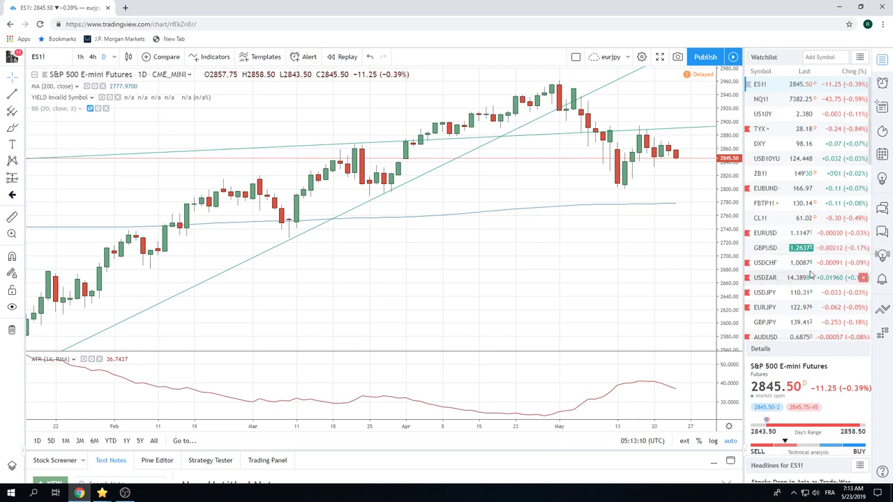
# Load FBTP1! daily candles and zoom out to a wider span of months
pyautogui.click(767, 203)
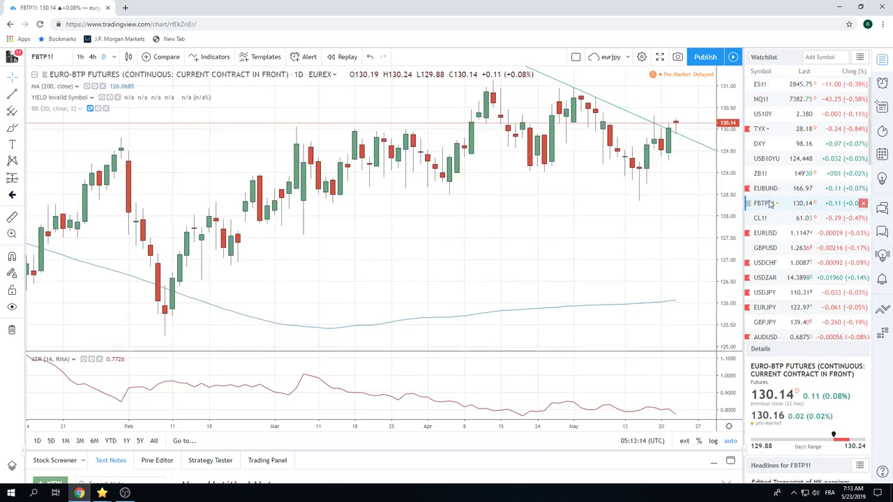
pyautogui.scroll(-2, 659, 209)
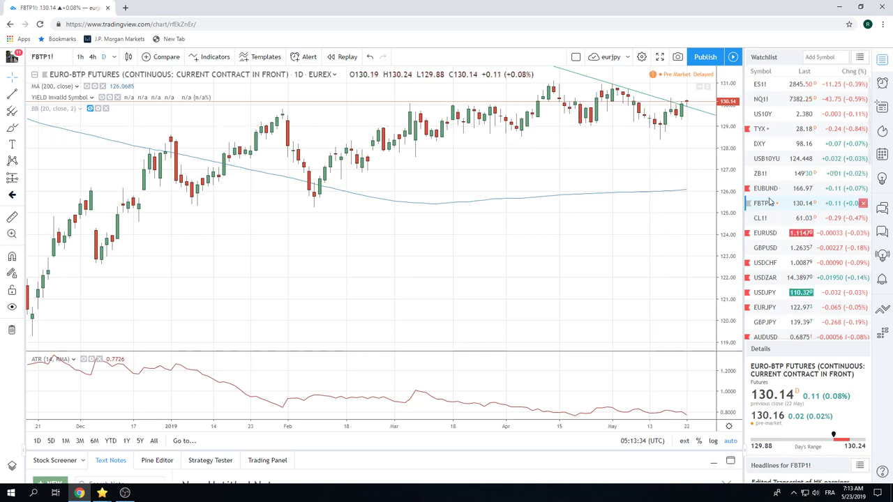
pyautogui.scroll(-1, 778, 195)
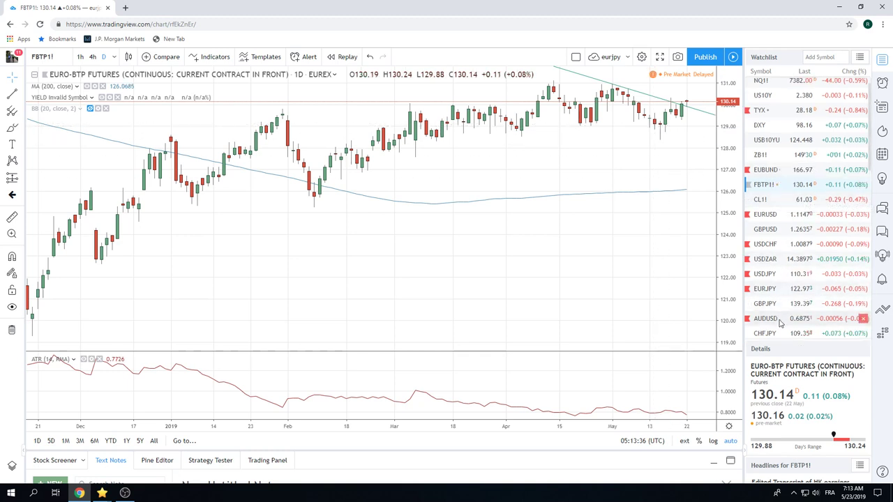
# Load AUDUSD daily candles, near 0.6875 below the 200 MA at 0.7142
pyautogui.click(765, 318)
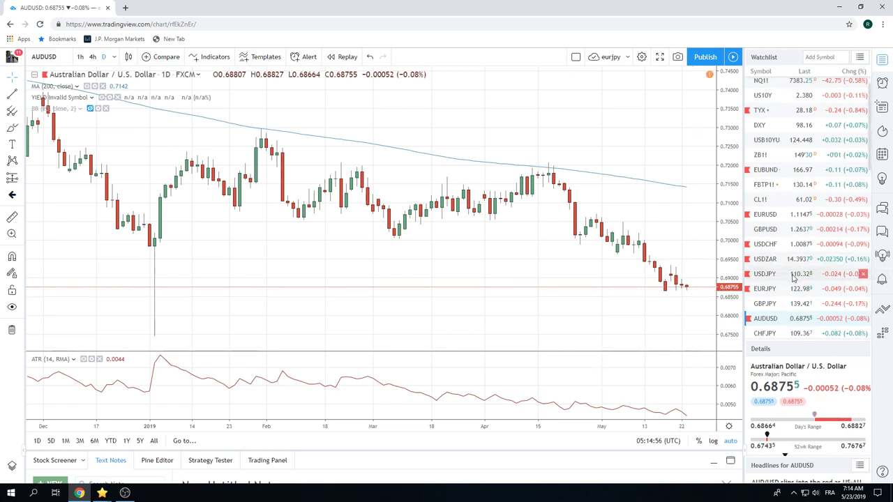
# Chart USDJPY daily candles from the watchlist, then scroll further down the watchlist
pyautogui.click(767, 275)
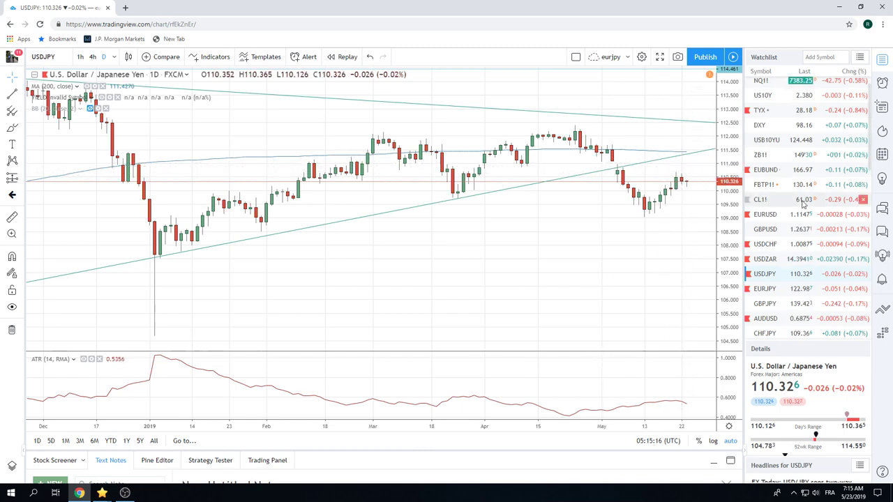
pyautogui.scroll(-4, 803, 201)
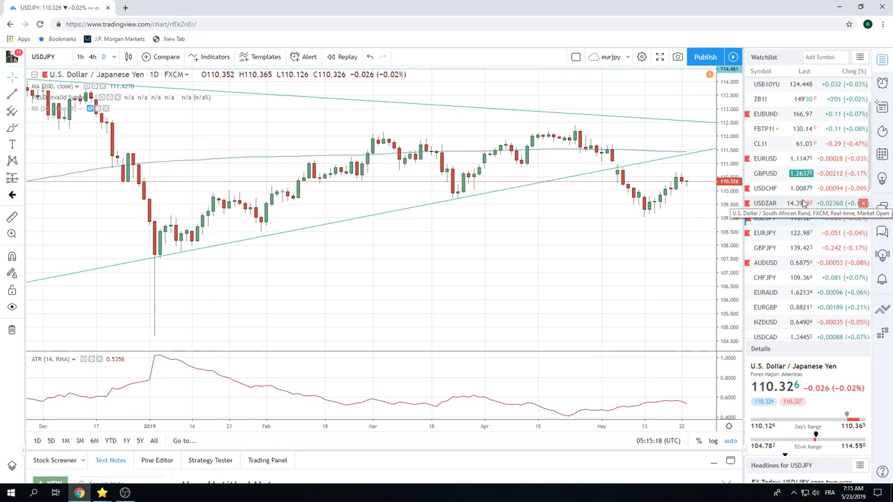
pyautogui.scroll(-1, 804, 202)
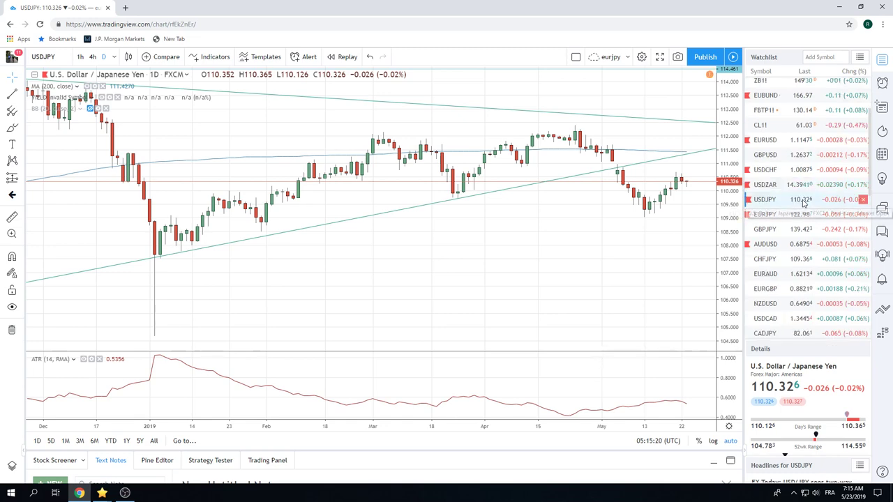
# Pick USDCAD in the watchlist to show its daily candles near 1.3446
pyautogui.click(772, 319)
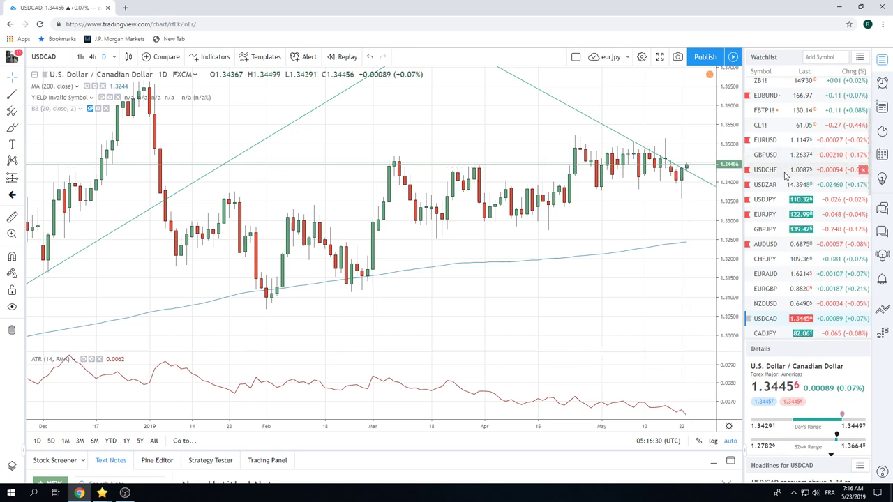
pyautogui.scroll(-2, 811, 199)
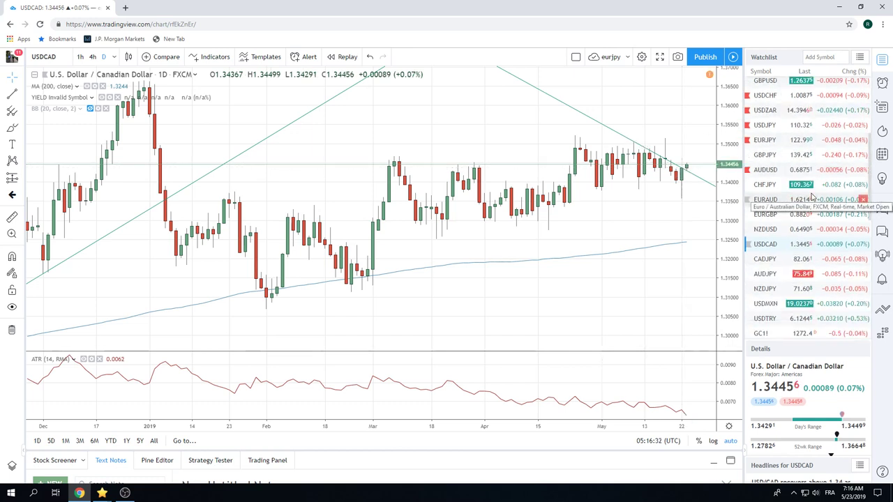